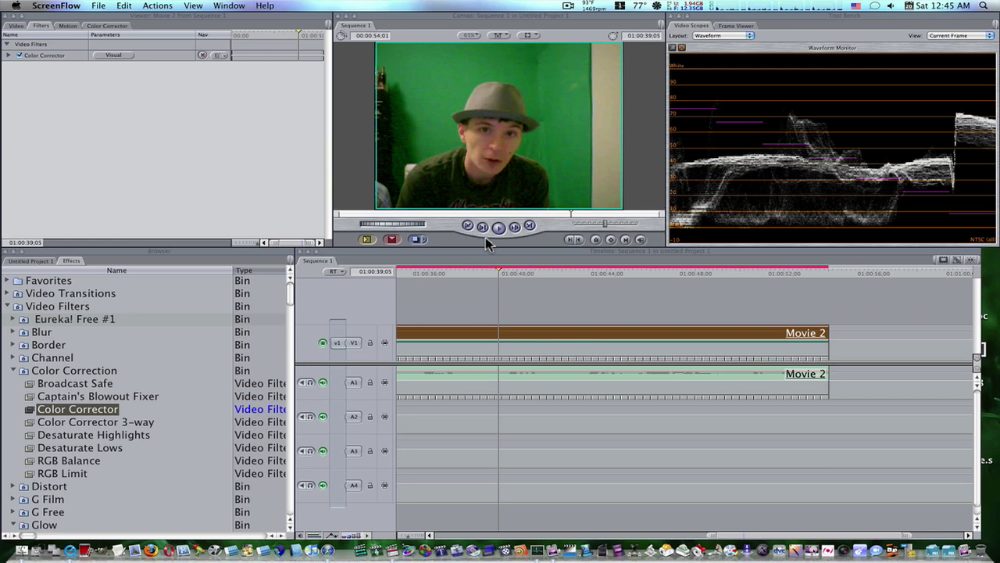
Bring Final Cut Pro to the front with the Movie 2 clip and its Color Corrector filter
{"action": "left_click", "coordinate": [278, 183]}
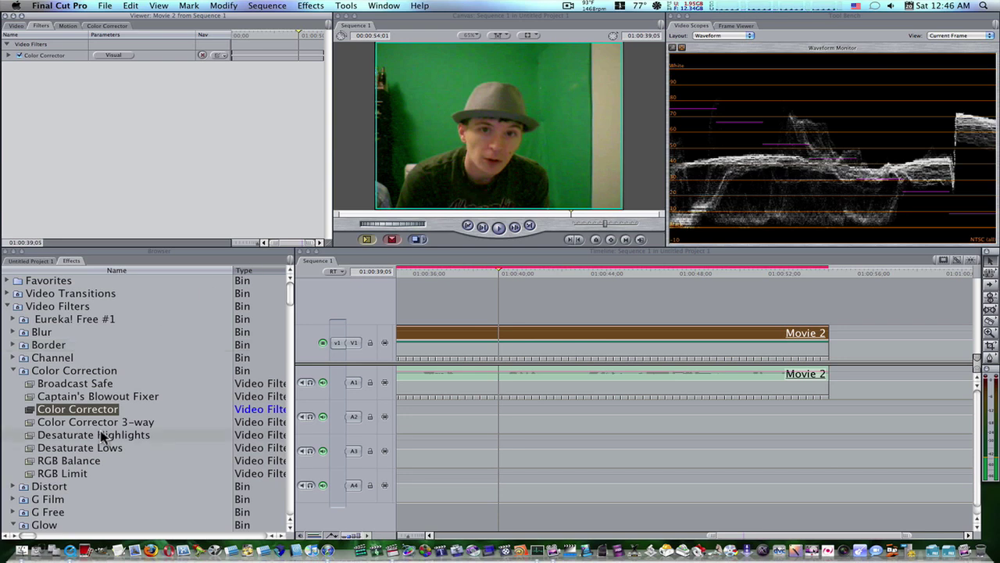
Apply Color Corrector 3-way to the Movie 2 clip and delete the original Color Corrector
{"action": "left_click_drag", "start_coordinate": [119, 422], "coordinate": [435, 339]}
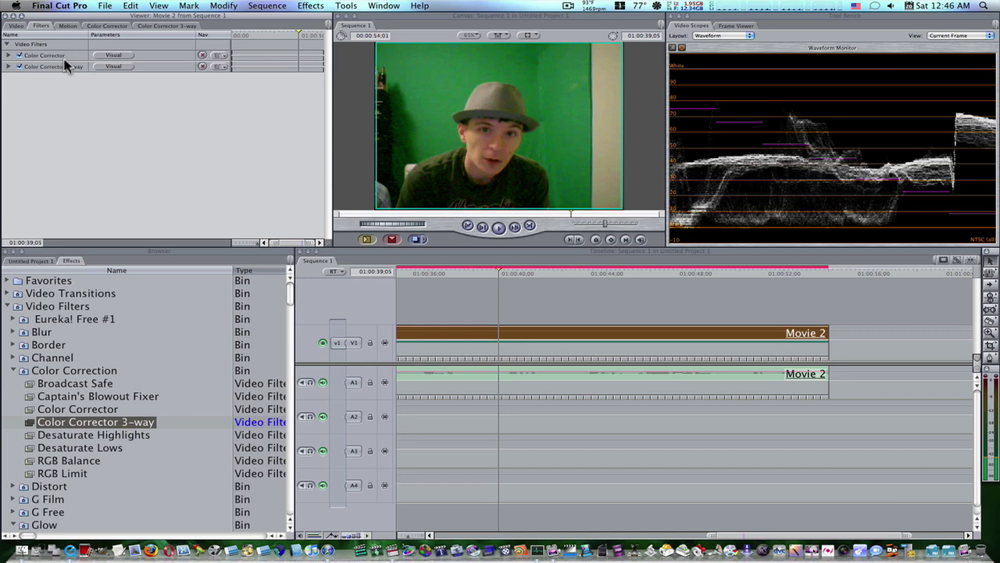
{"action": "left_click", "coordinate": [32, 56]}
{"action": "key", "text": "Delete"}
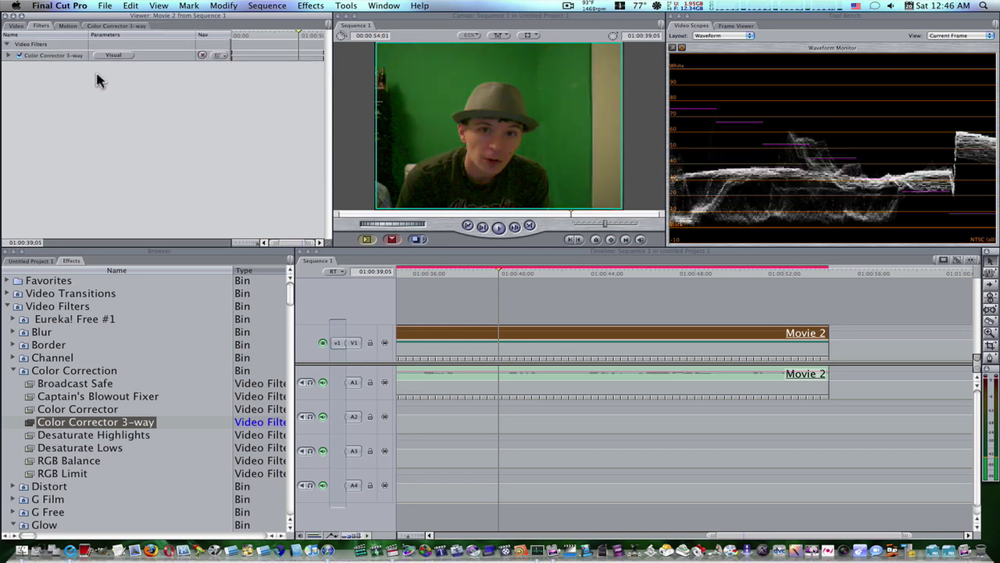
Expand the Color Corrector 3-way to show its colour wheels and Limit Effect controls
{"action": "left_click", "coordinate": [8, 56]}
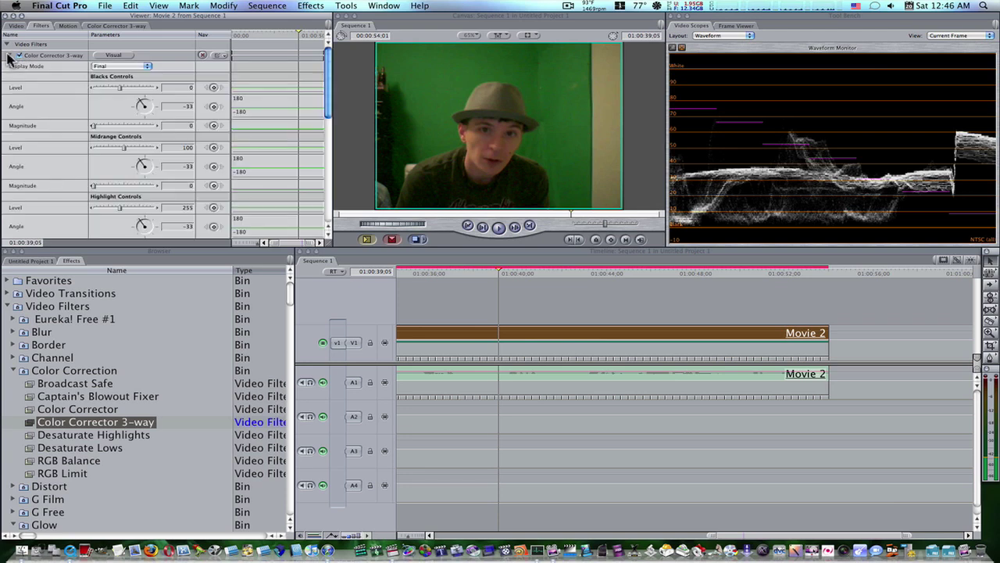
{"action": "left_click", "coordinate": [113, 55]}
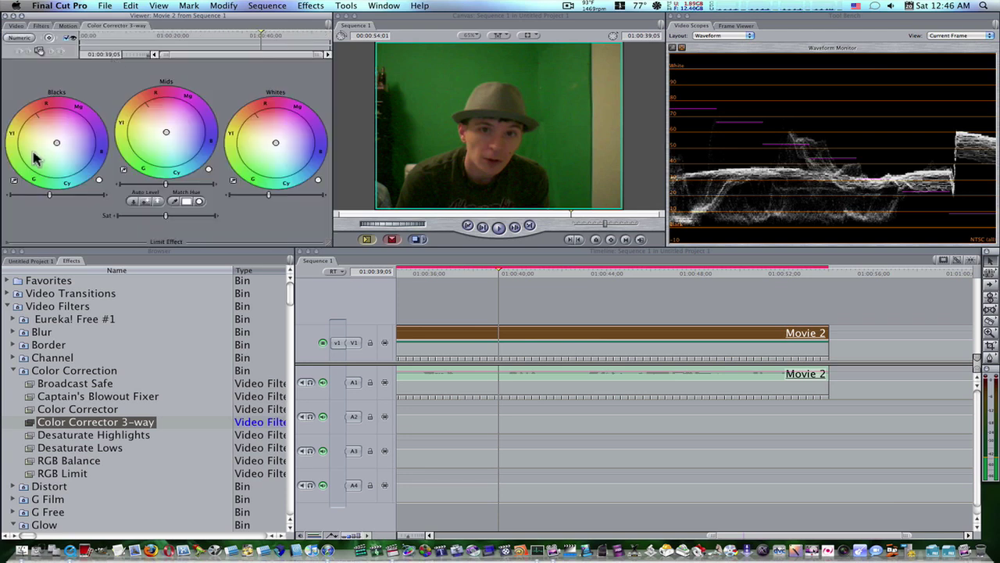
{"action": "left_click", "coordinate": [8, 242]}
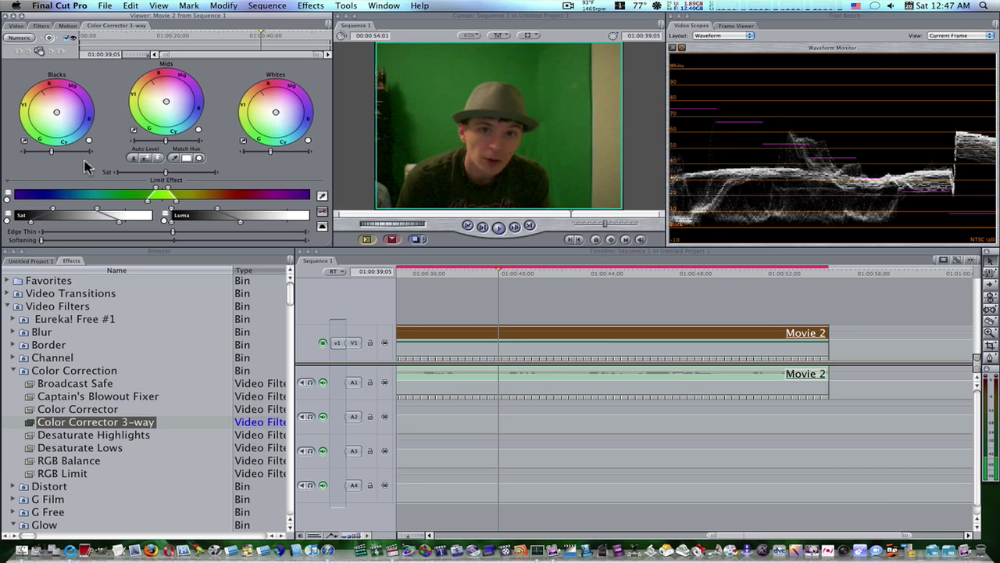
Disable and delete the Color Corrector 3-way filter from the clip
{"action": "left_click", "coordinate": [43, 26]}
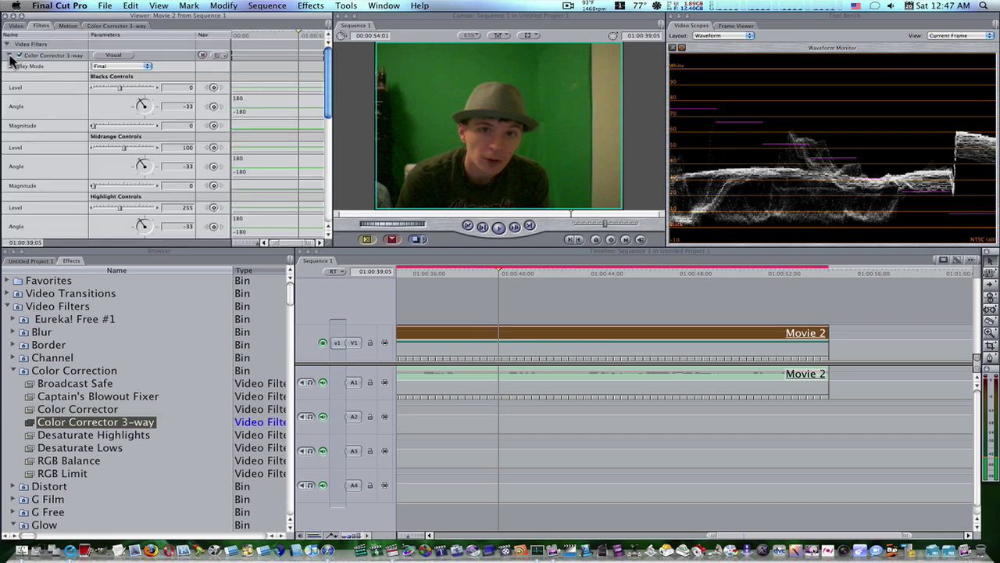
{"action": "left_click", "coordinate": [9, 55]}
{"action": "left_click", "coordinate": [19, 55]}
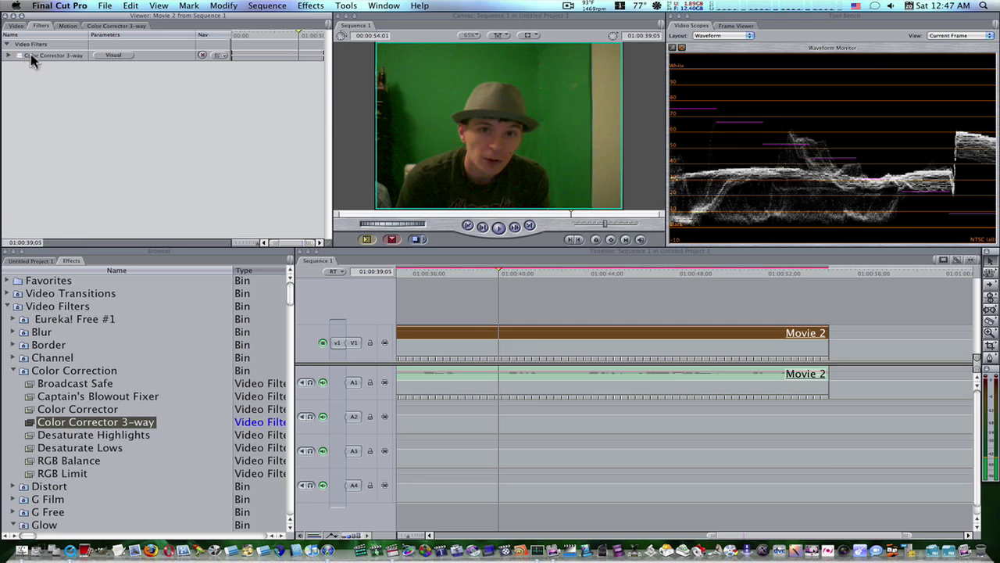
{"action": "key", "text": "Delete"}
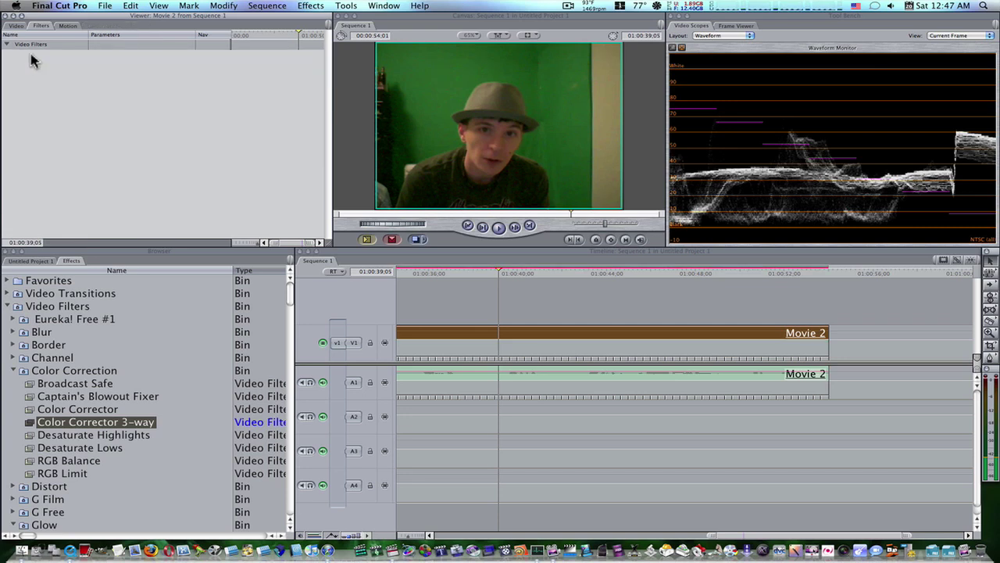
Apply Color Corrector to Movie 2, showing its Balance and Hue wheels with Limit Effect collapsed
{"action": "left_click", "coordinate": [52, 409]}
{"action": "left_click_drag", "start_coordinate": [53, 410], "coordinate": [426, 338]}
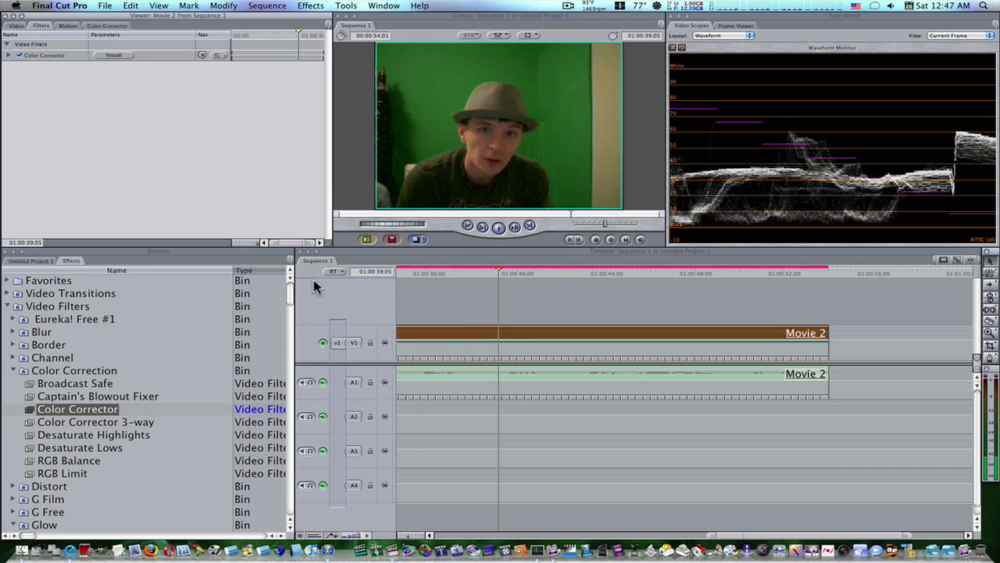
{"action": "left_click", "coordinate": [111, 55]}
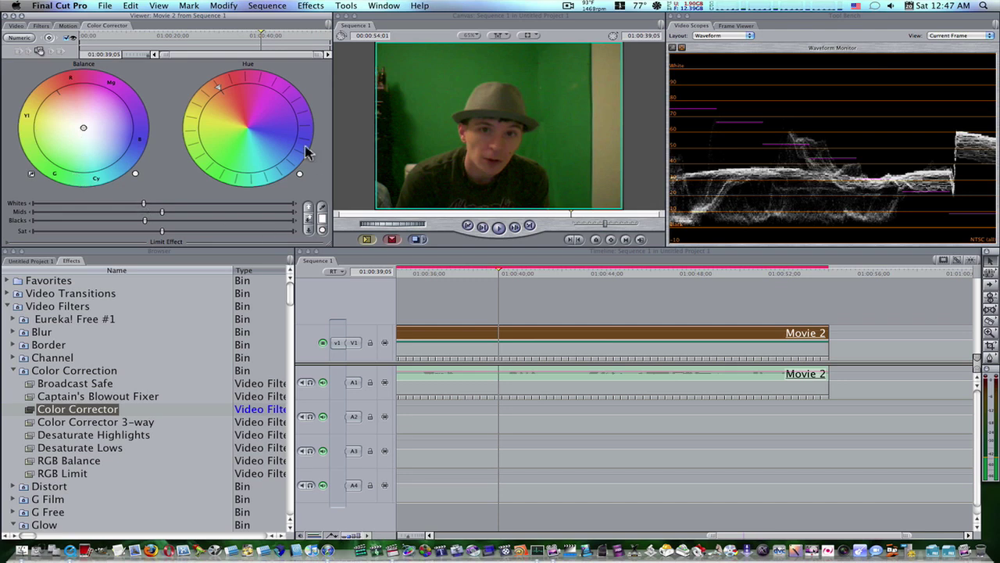
{"action": "left_click", "coordinate": [10, 243]}
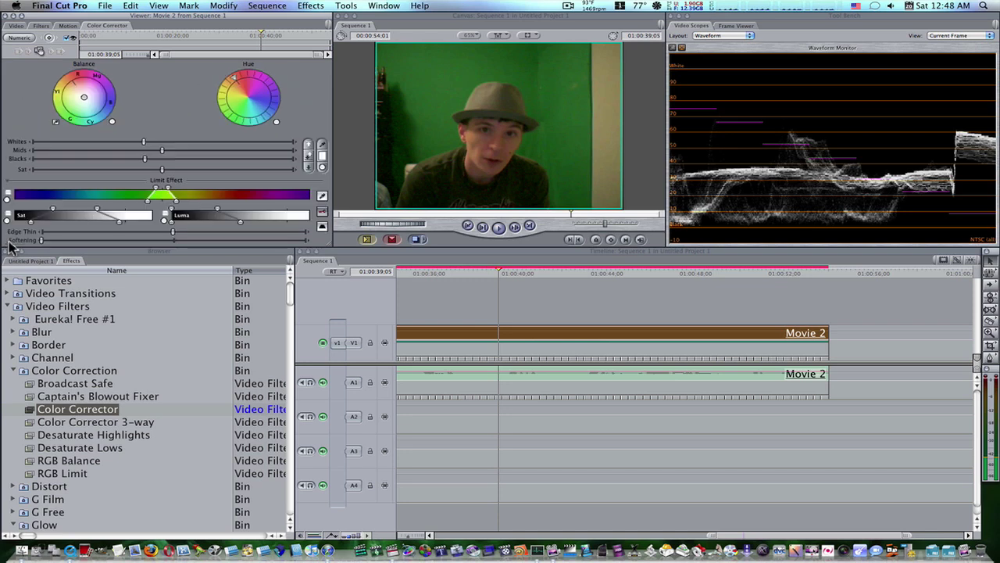
{"action": "left_click", "coordinate": [5, 180]}
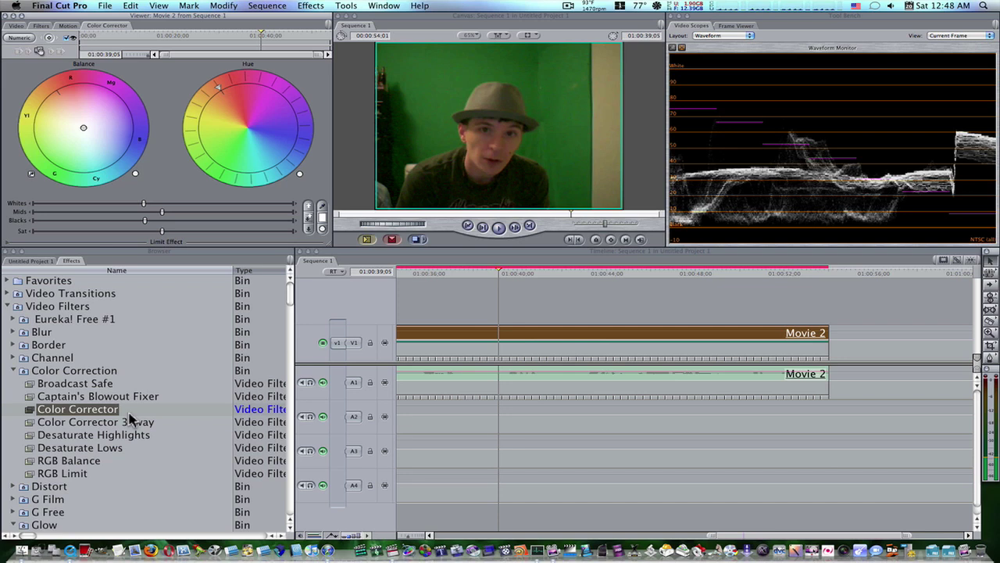
{"action": "left_click", "coordinate": [7, 242]}
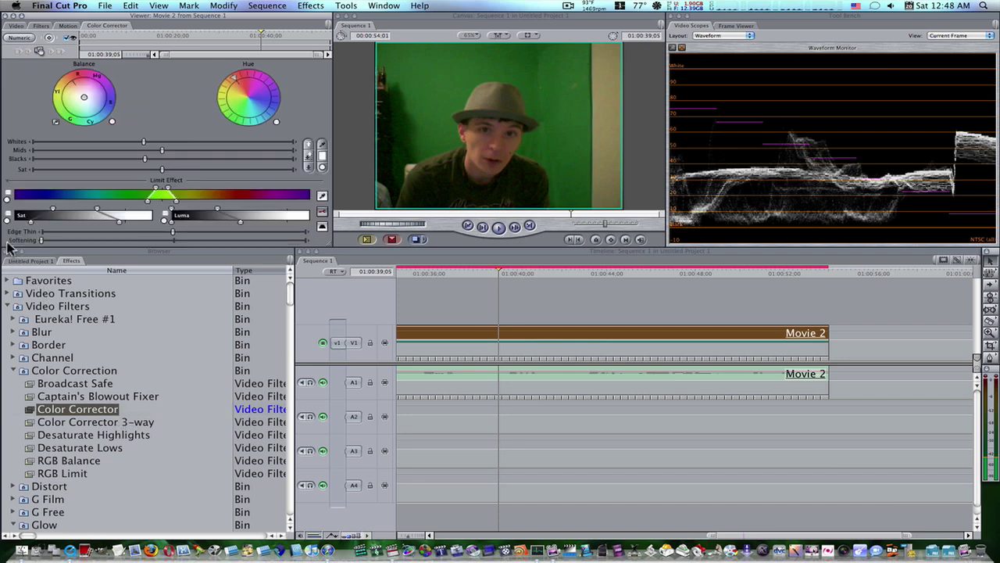
{"action": "left_click", "coordinate": [9, 187]}
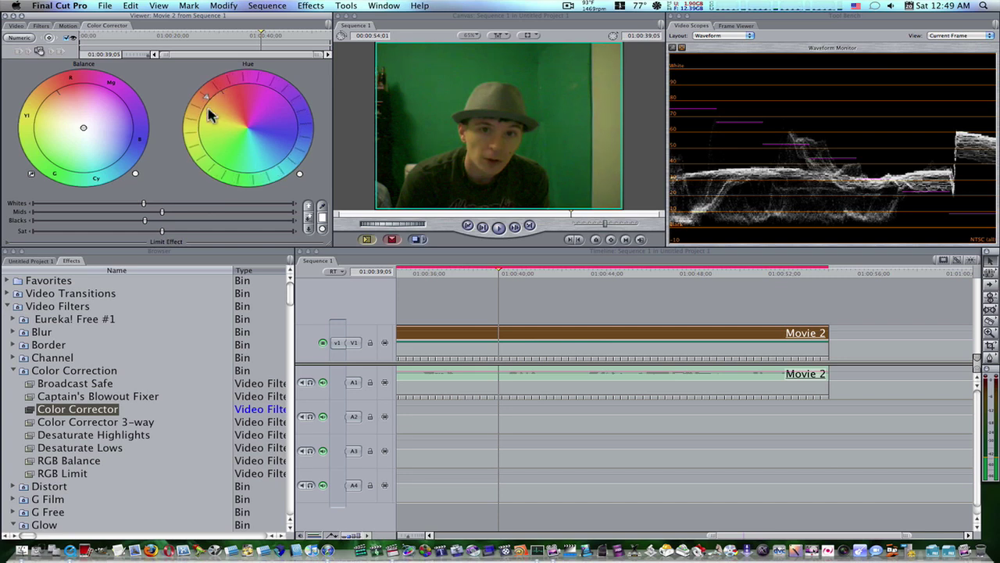
{"action": "mouse_move", "coordinate": [209, 116]}
{"action": "left_mouse_down"}
{"action": "mouse_move", "coordinate": [221, 156]}
{"action": "mouse_move", "coordinate": [279, 170]}
{"action": "mouse_move", "coordinate": [286, 138]}
{"action": "mouse_move", "coordinate": [277, 121]}
{"action": "mouse_move", "coordinate": [304, 150]}
{"action": "mouse_move", "coordinate": [216, 130]}
{"action": "mouse_move", "coordinate": [258, 161]}
{"action": "mouse_move", "coordinate": [246, 89]}
{"action": "mouse_move", "coordinate": [256, 102]}
{"action": "left_mouse_up"}
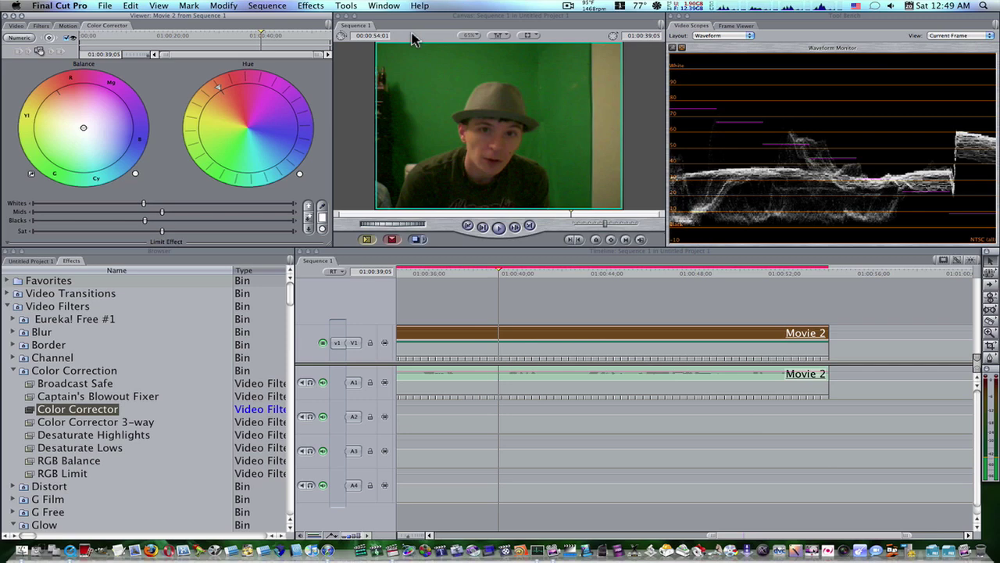
Use the Color Correction window arrangement with four scopes and collapse the Limit Effect section
{"action": "left_click", "coordinate": [385, 6]}
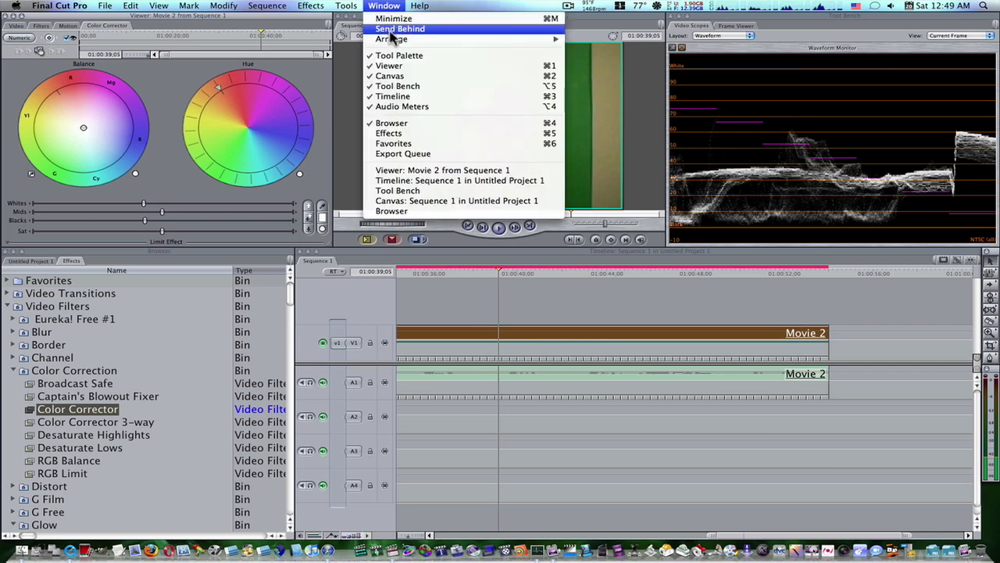
{"action": "mouse_move", "coordinate": [395, 39]}
{"action": "left_click", "coordinate": [610, 76]}
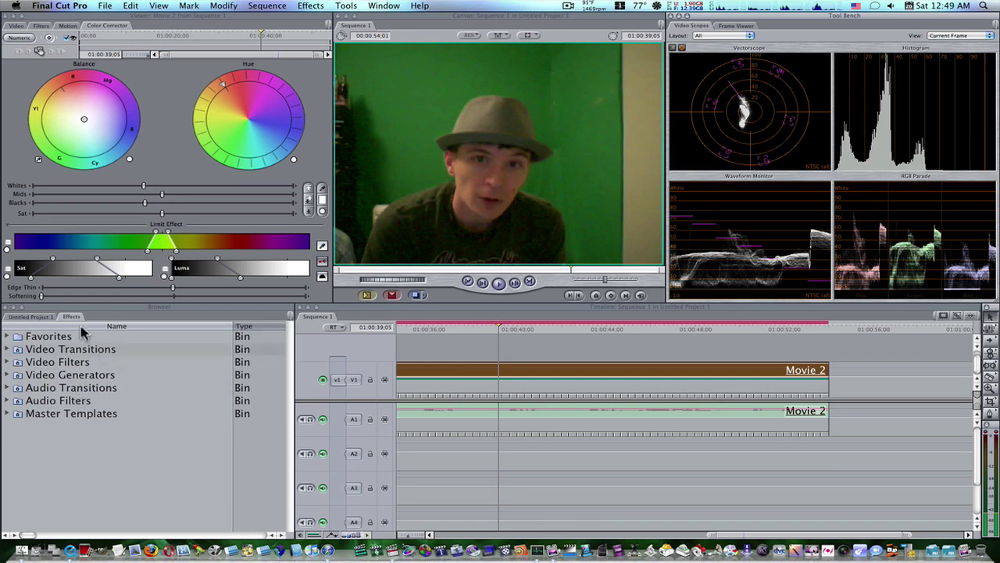
{"action": "left_click", "coordinate": [9, 235]}
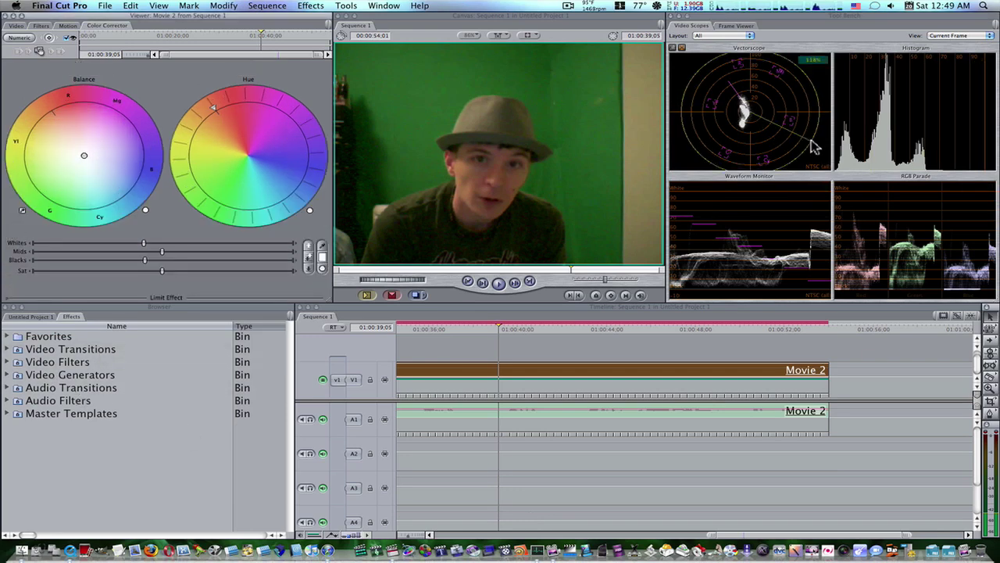
{"action": "left_click", "coordinate": [750, 37]}
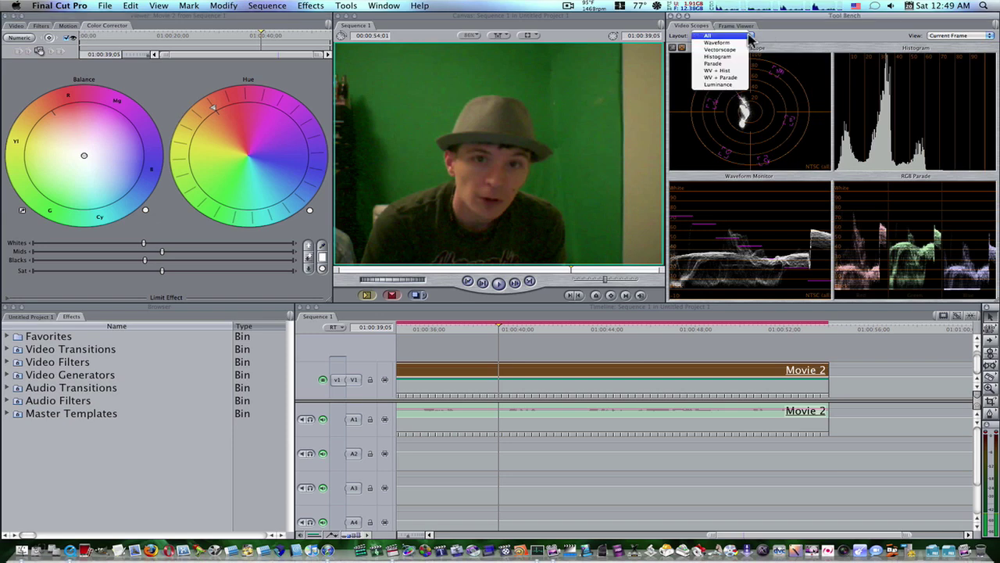
Show only the Vectorscope and nudge the Sat slider slightly higher
{"action": "left_click", "coordinate": [743, 63]}
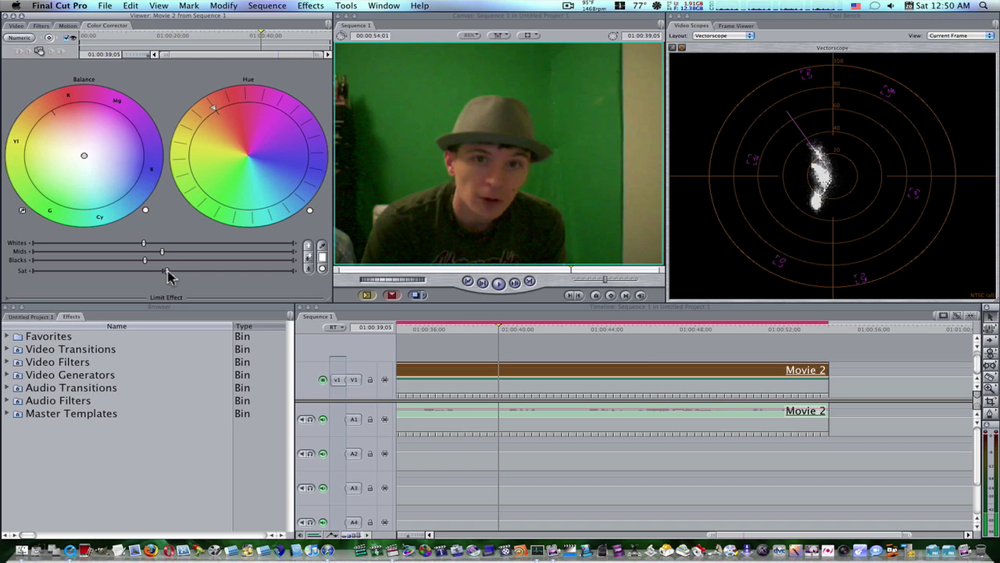
{"action": "left_click_drag", "start_coordinate": [169, 271], "coordinate": [171, 271]}
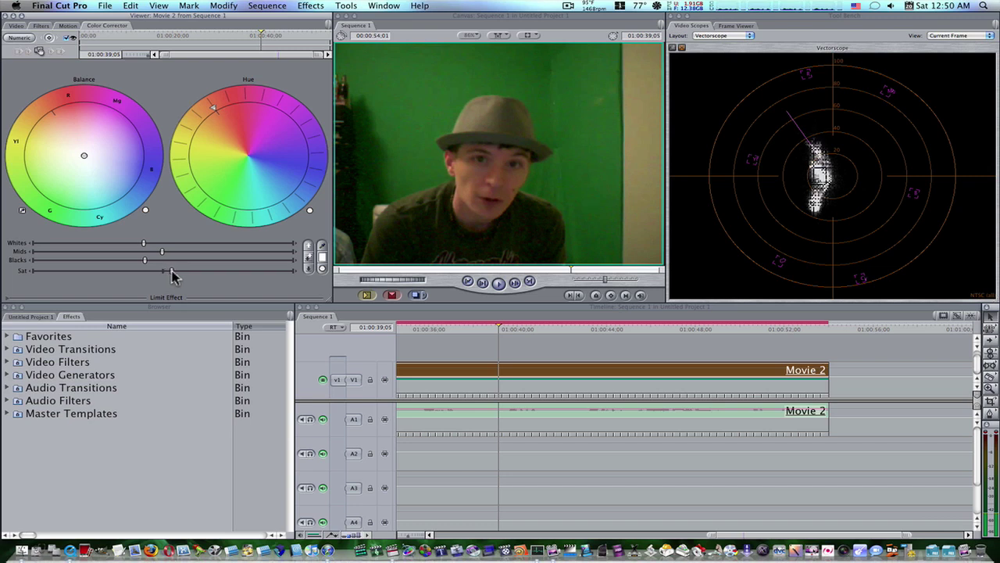
{"action": "mouse_move", "coordinate": [868, 261]}
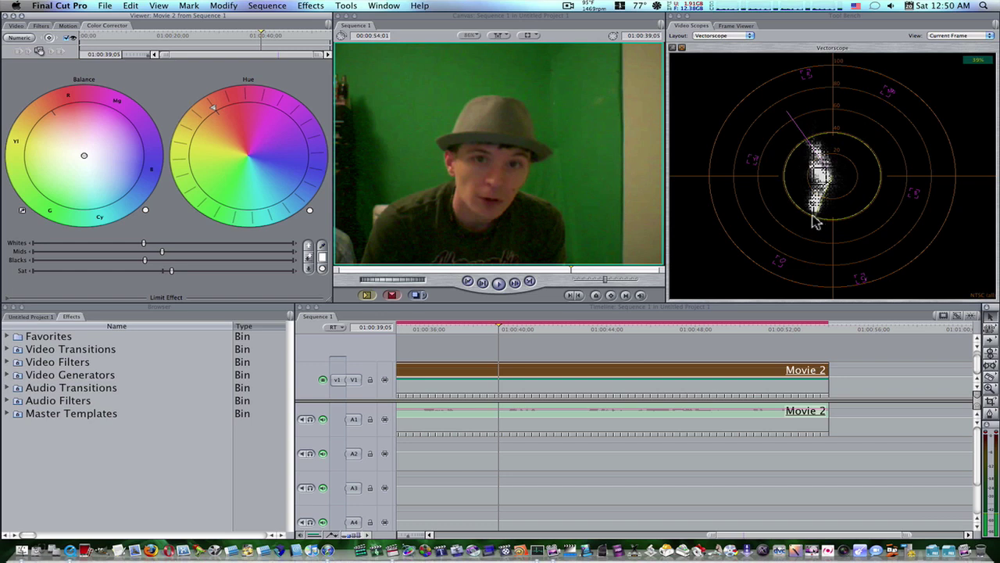
Auto-balance the colour by sampling a neutral point in the Canvas with the Balance eyedropper
{"action": "left_click", "coordinate": [23, 211]}
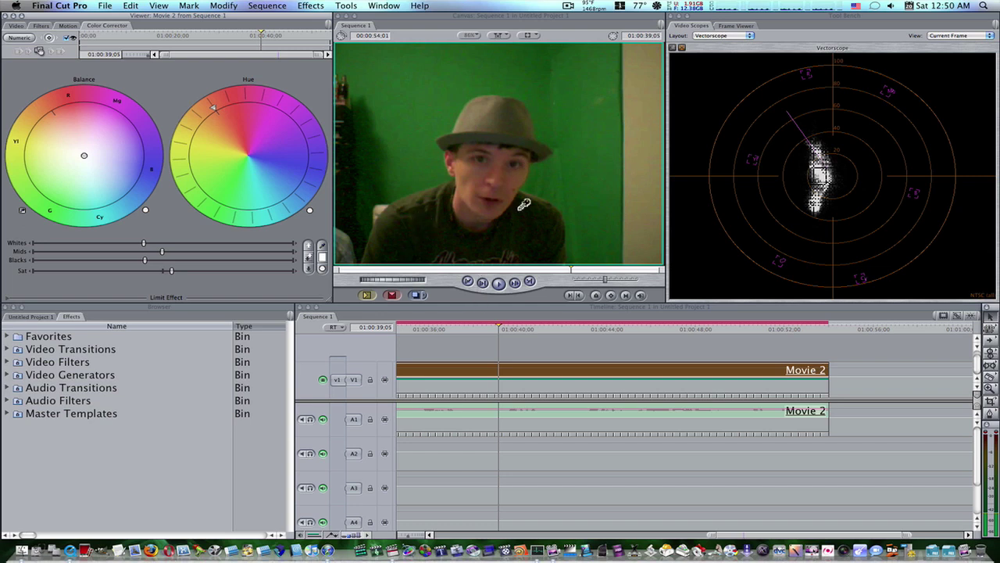
{"action": "left_click", "coordinate": [646, 141]}
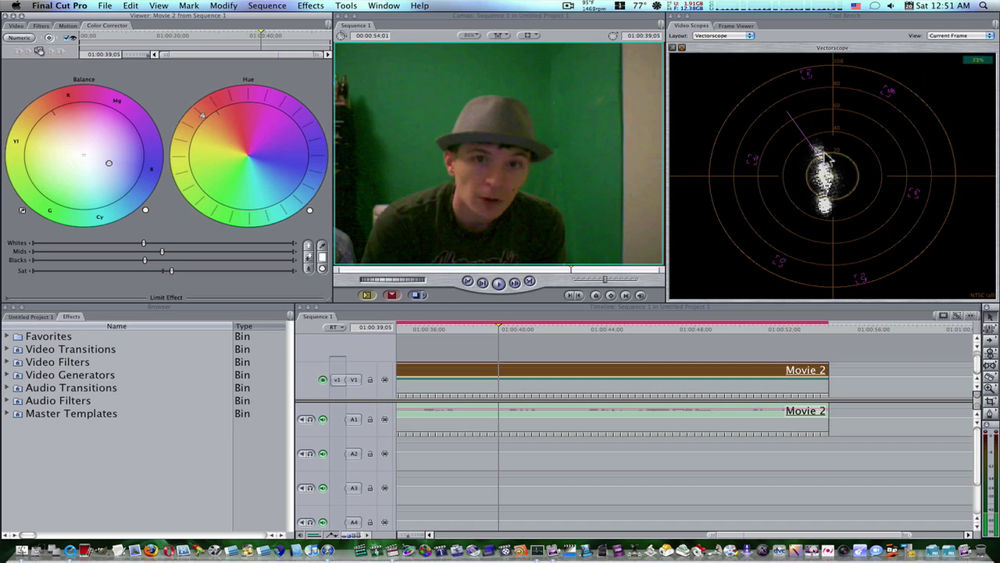
{"action": "mouse_move", "coordinate": [793, 125]}
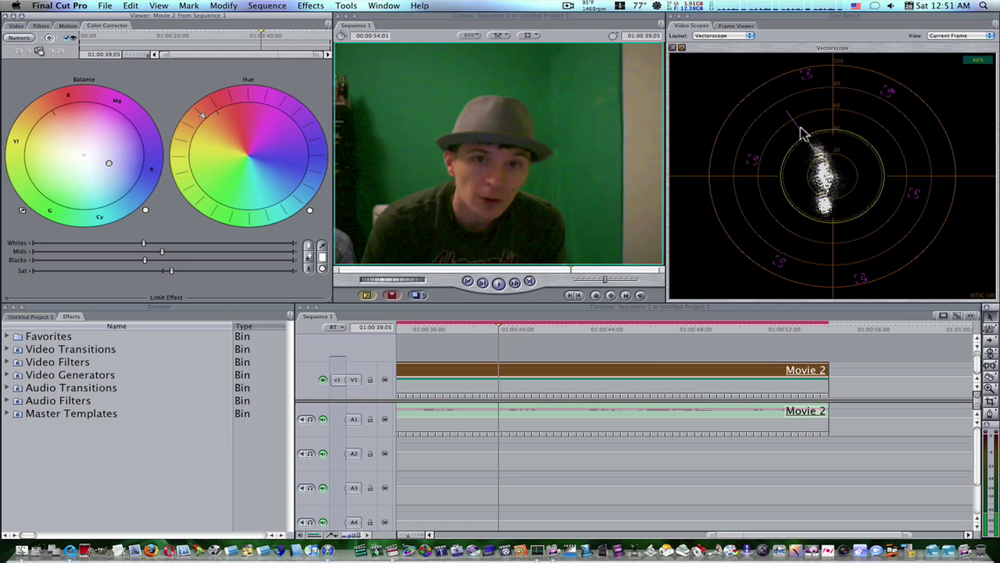
Switch the video scopes layout to the Waveform monitor
{"action": "left_click", "coordinate": [748, 36]}
{"action": "left_click", "coordinate": [749, 36]}
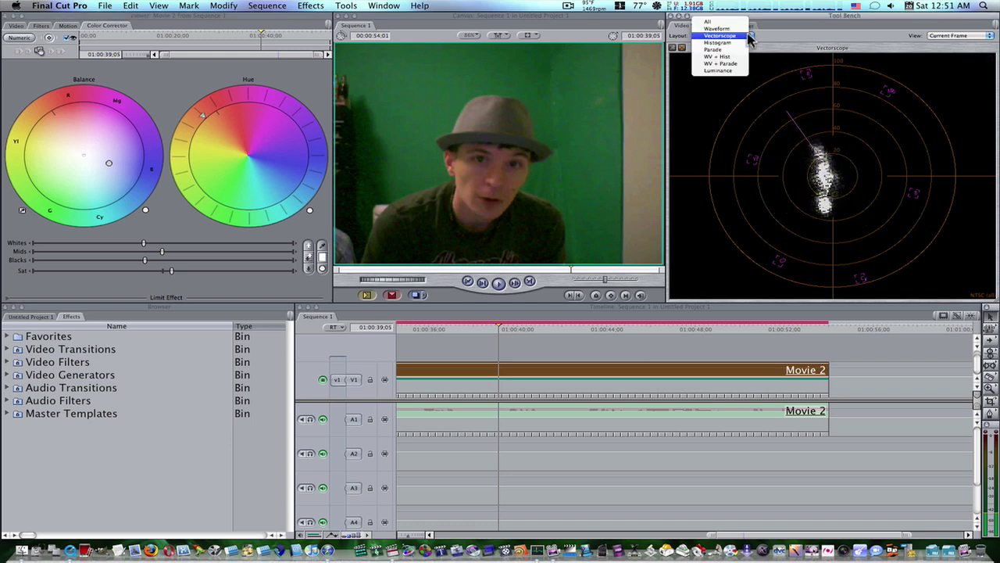
{"action": "left_click", "coordinate": [719, 46]}
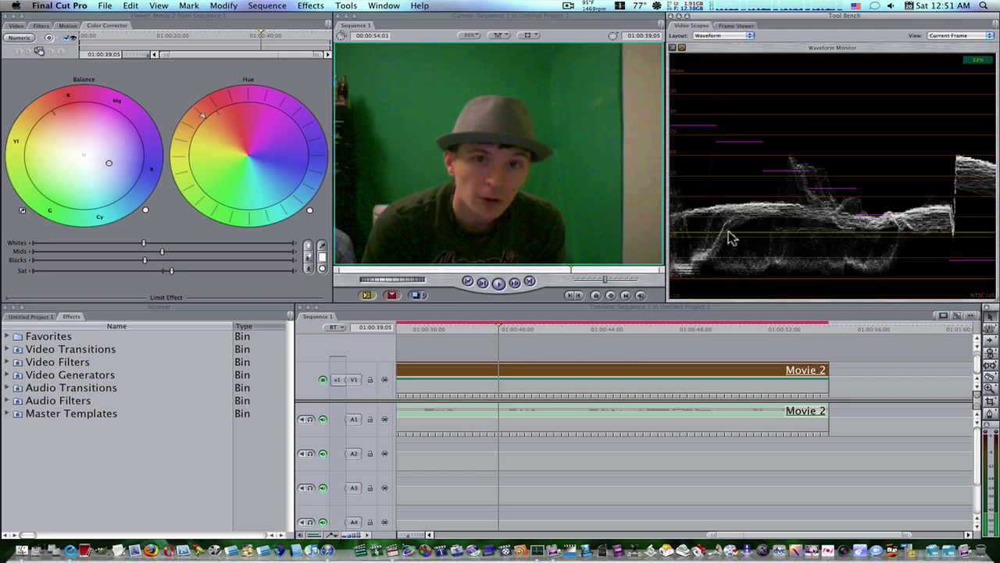
Raise the Whites slightly and adjust the Blacks level of the clip
{"action": "left_click", "coordinate": [145, 246]}
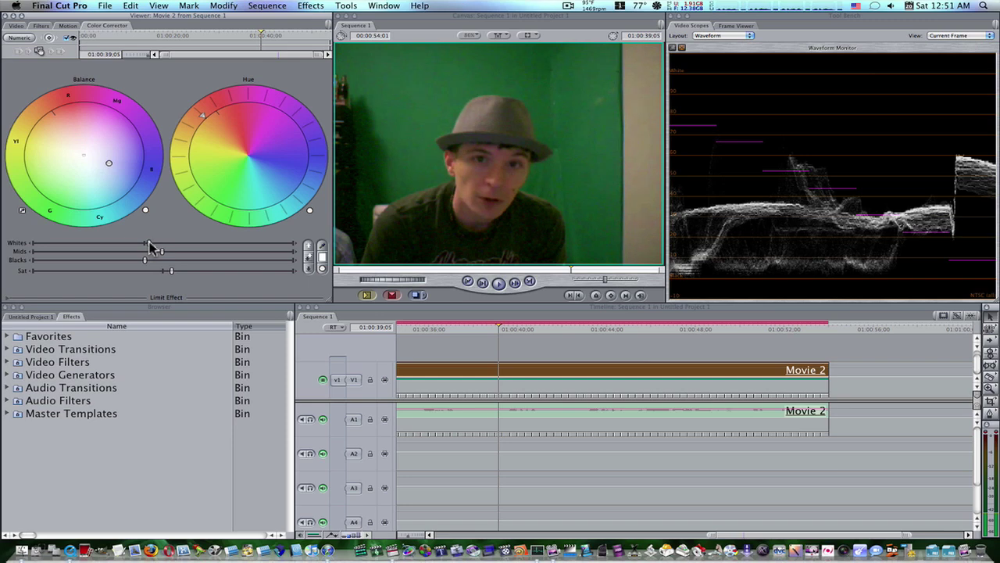
{"action": "mouse_move", "coordinate": [151, 246]}
{"action": "left_mouse_down"}
{"action": "mouse_move", "coordinate": [169, 252]}
{"action": "mouse_move", "coordinate": [157, 247]}
{"action": "left_mouse_up"}
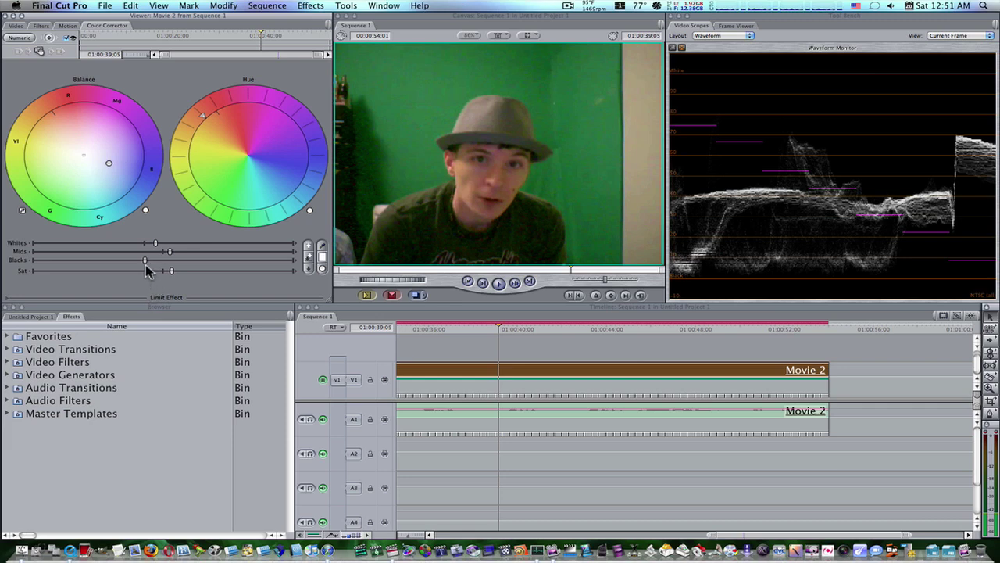
{"action": "left_click_drag", "start_coordinate": [141, 264], "coordinate": [142, 266]}
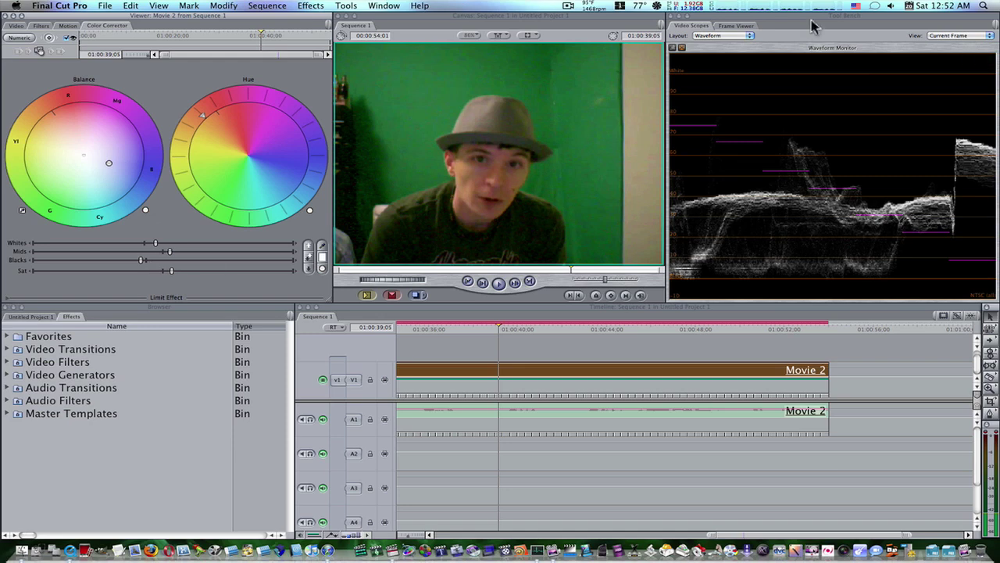
Return the scopes to the Vectorscope and lower the Sat slider slightly
{"action": "left_click", "coordinate": [725, 36]}
{"action": "left_click", "coordinate": [719, 42]}
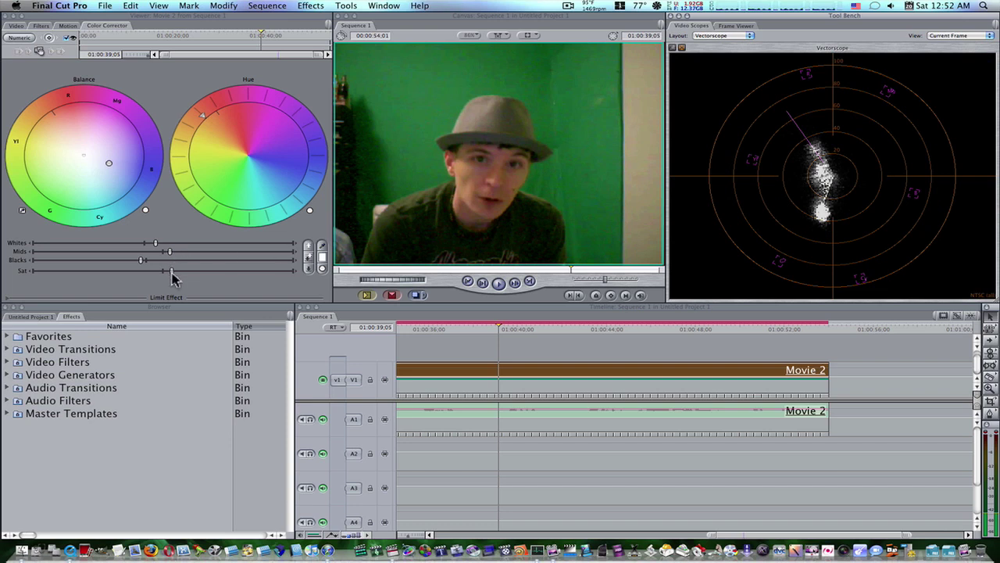
{"action": "left_click", "coordinate": [172, 271]}
{"action": "left_click_drag", "start_coordinate": [169, 275], "coordinate": [167, 276]}
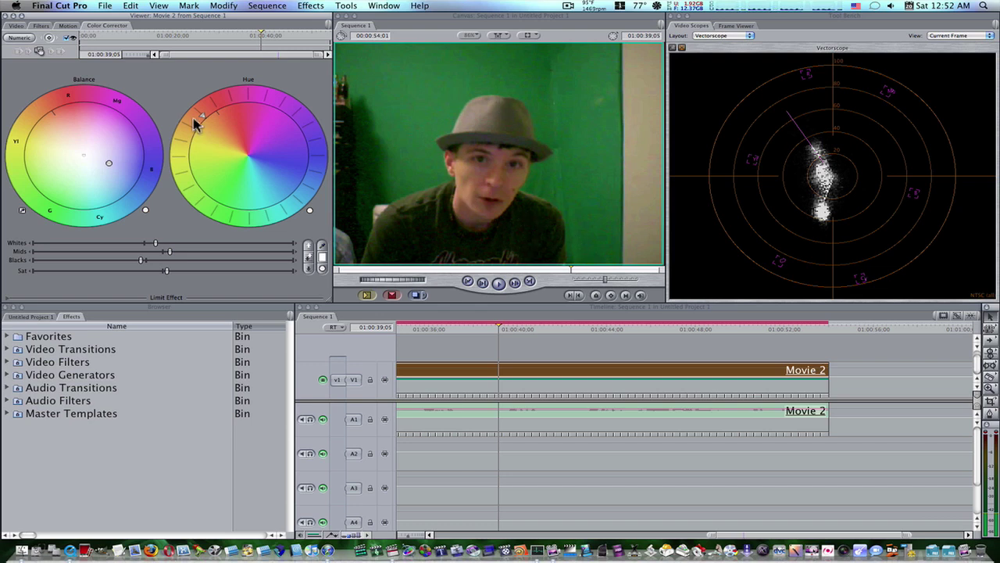
{"action": "left_click", "coordinate": [68, 41]}
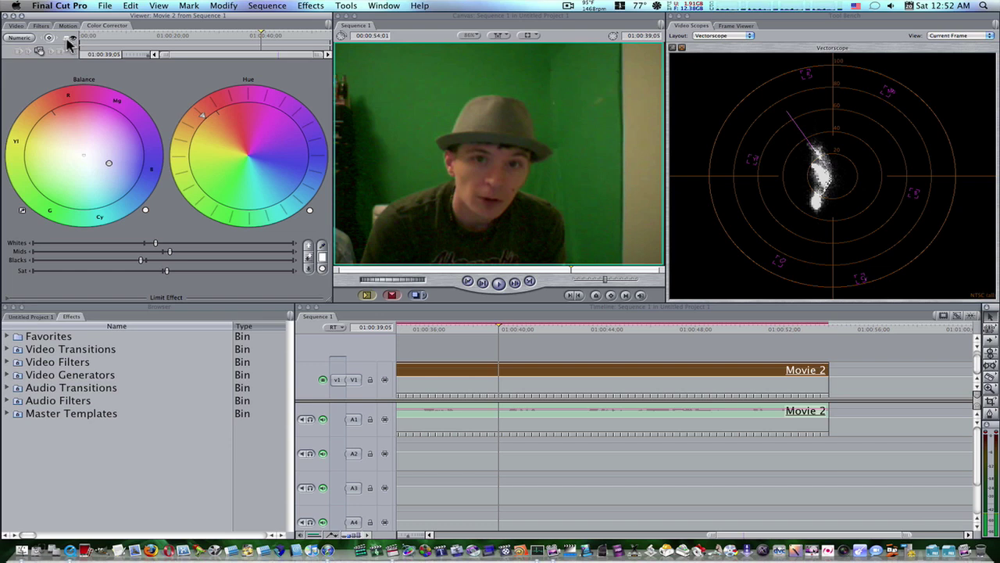
{"action": "left_click", "coordinate": [68, 41]}
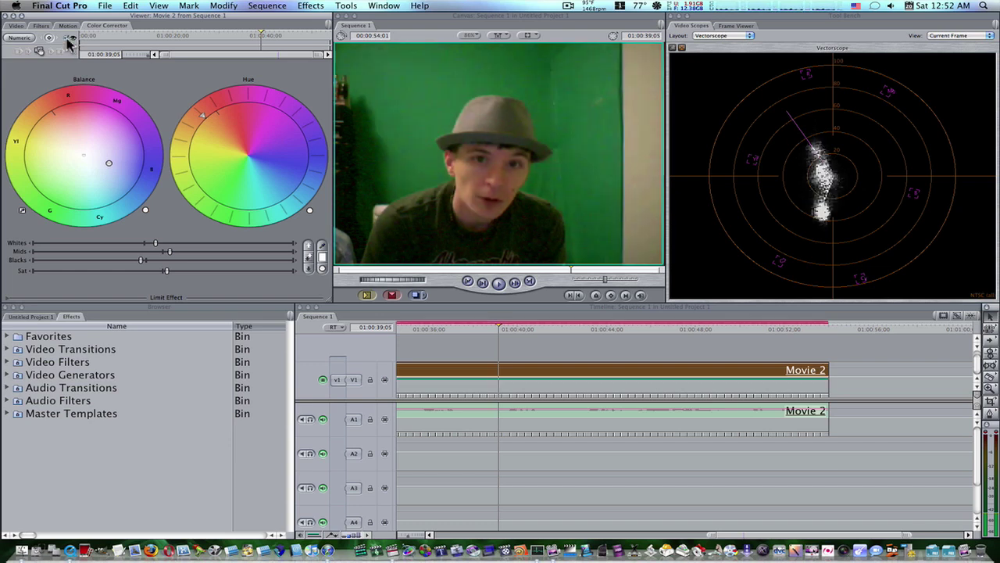